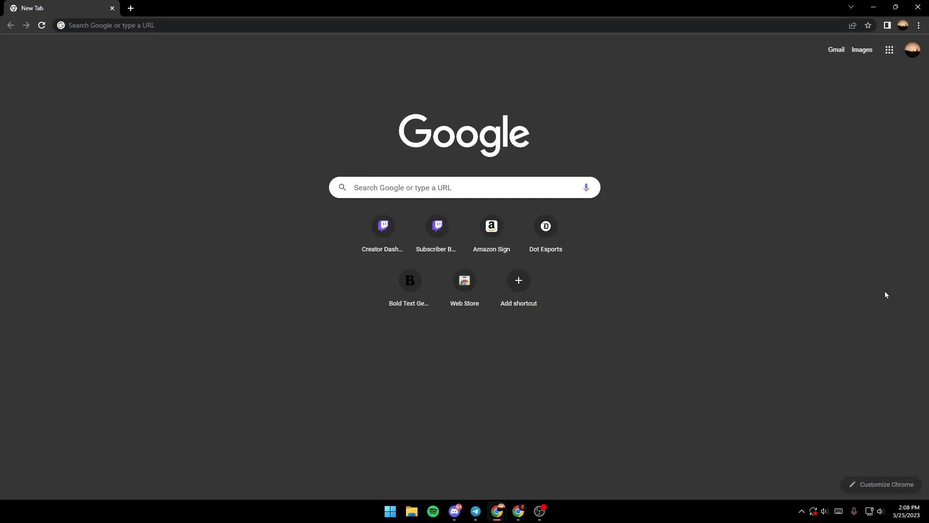
Search Google for 'twitch' and open the Twitch website
left_click(514, 189)
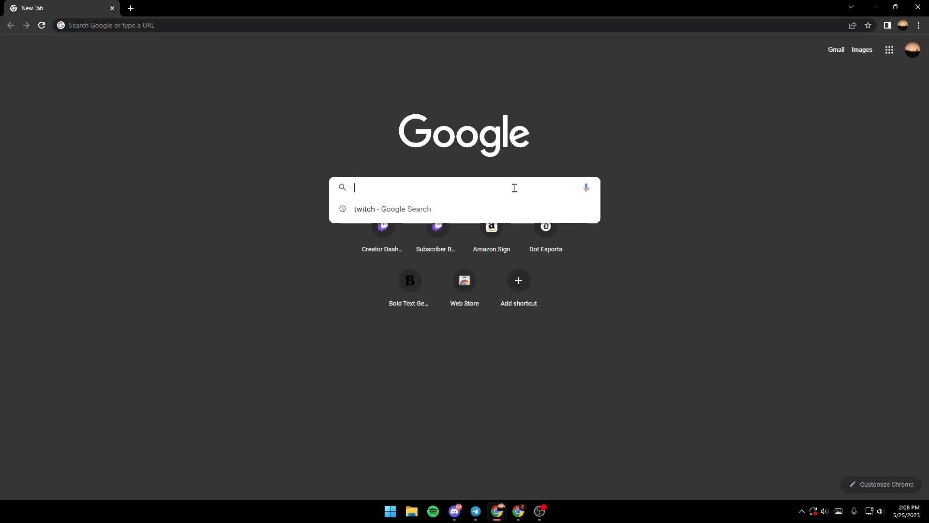
type("twi")
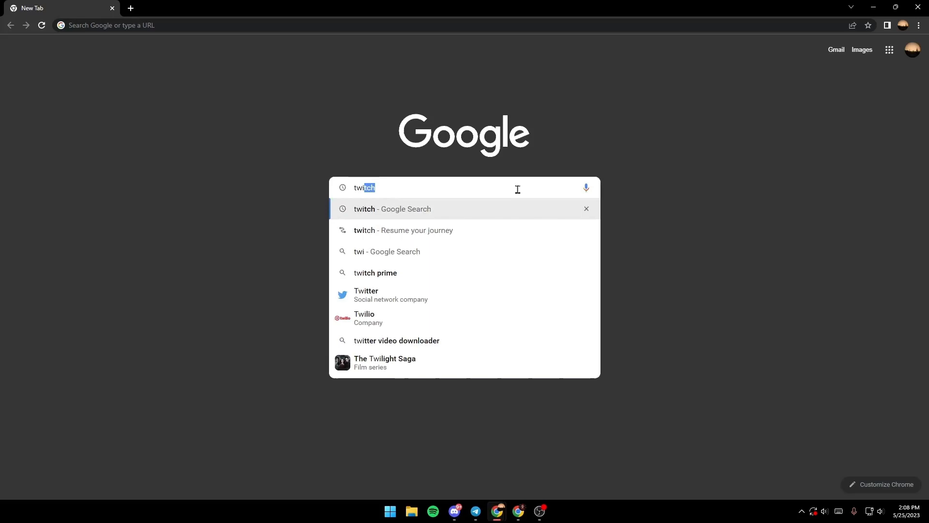
type("tch")
key("Return")
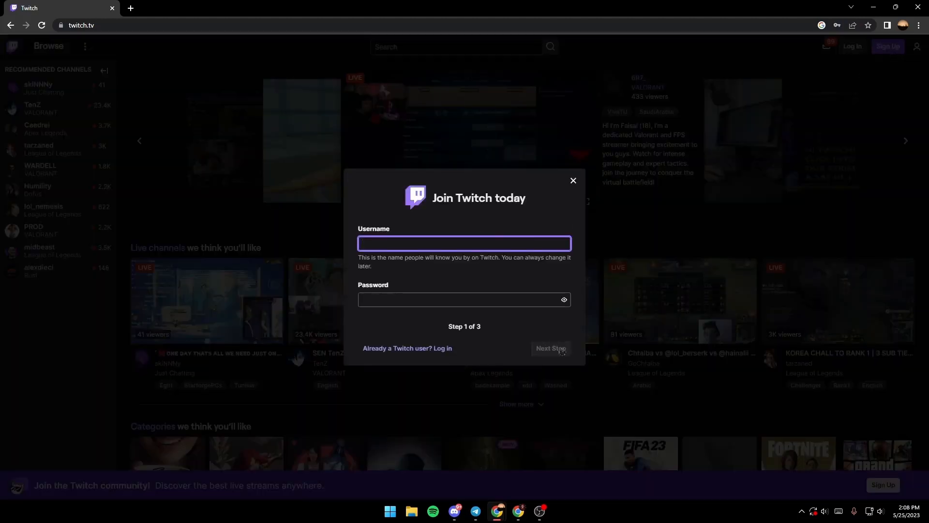
Log in to Twitch with the saved credentials and dismiss the phone-number security prompt
left_click(574, 181)
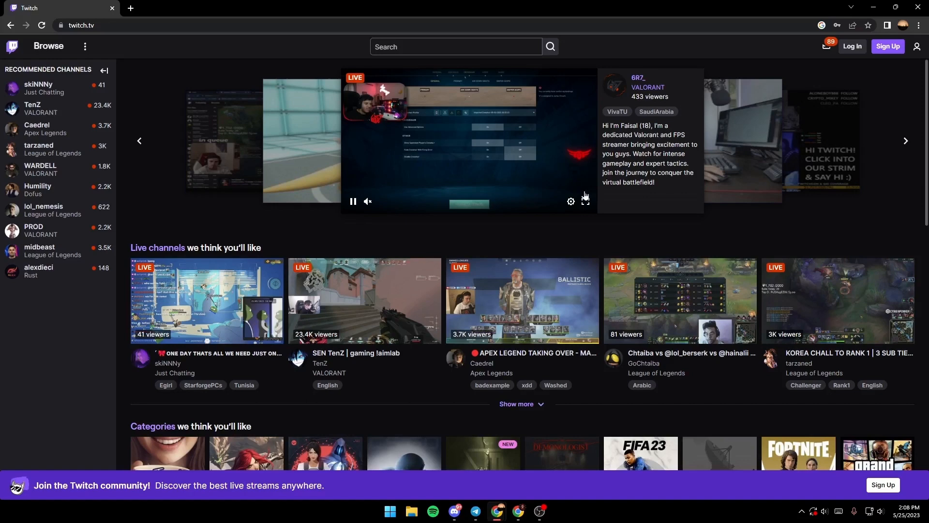
left_click(853, 46)
left_click(494, 239)
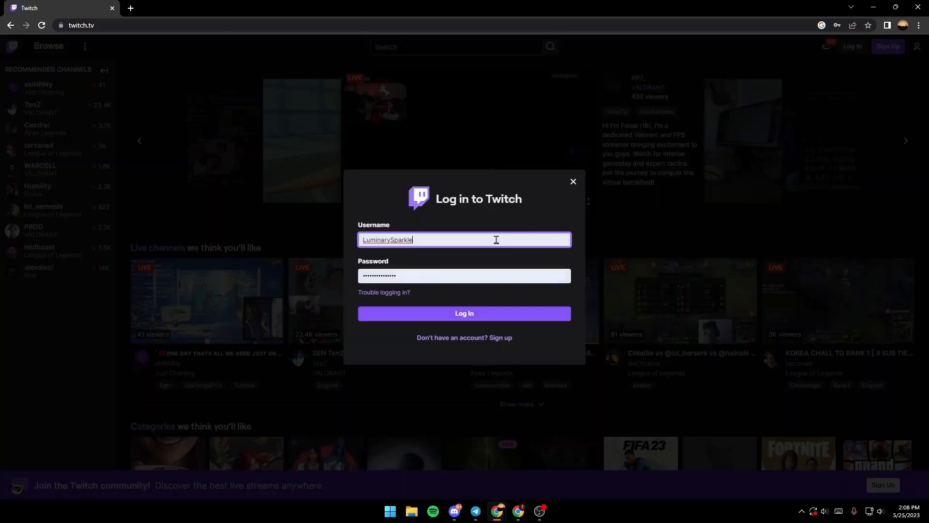
left_click(516, 315)
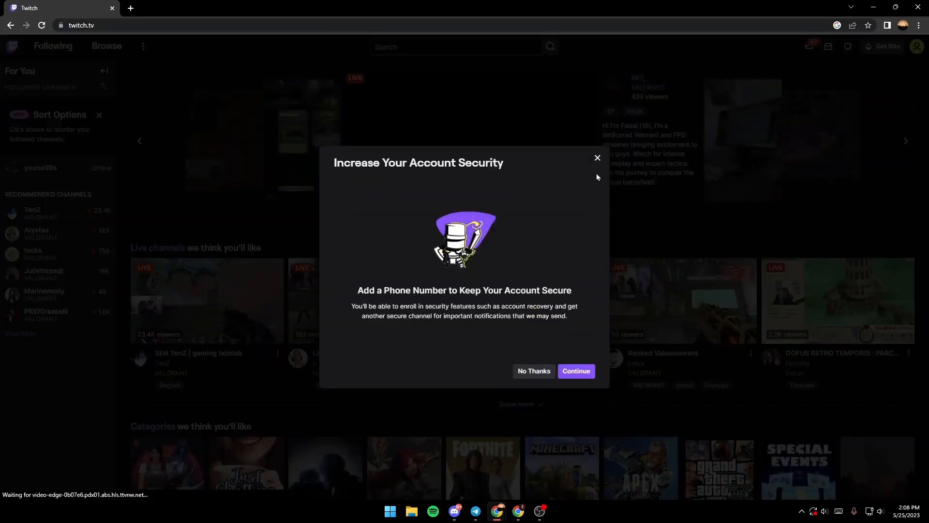
left_click(597, 157)
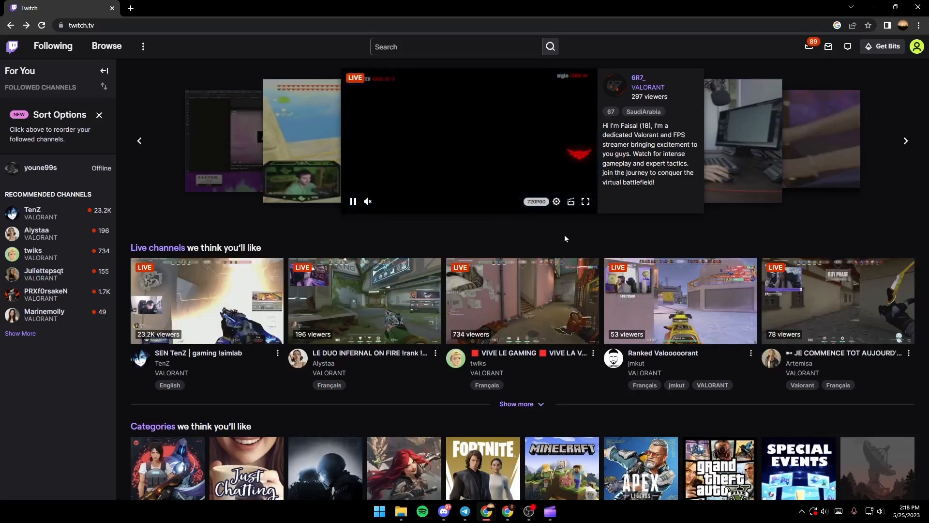
Go to the Creator Dashboard from the account menu
left_click(917, 47)
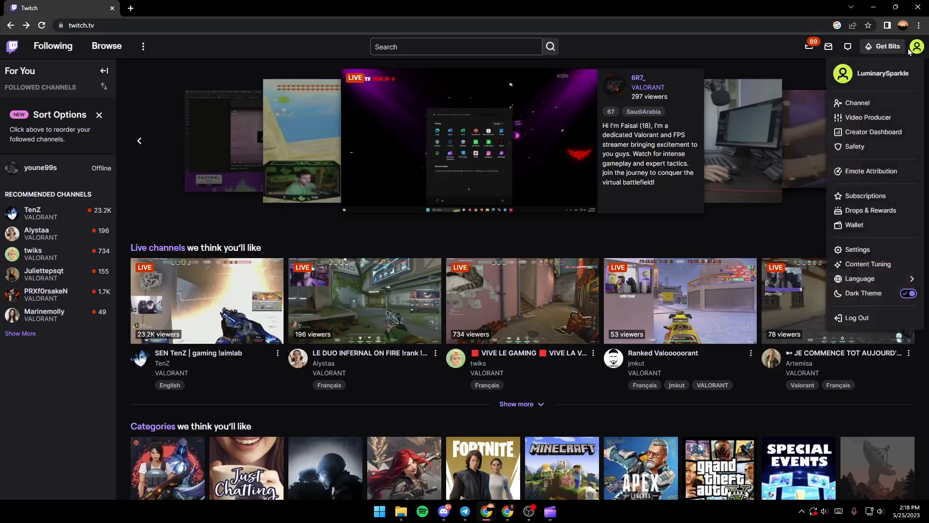
left_click(873, 132)
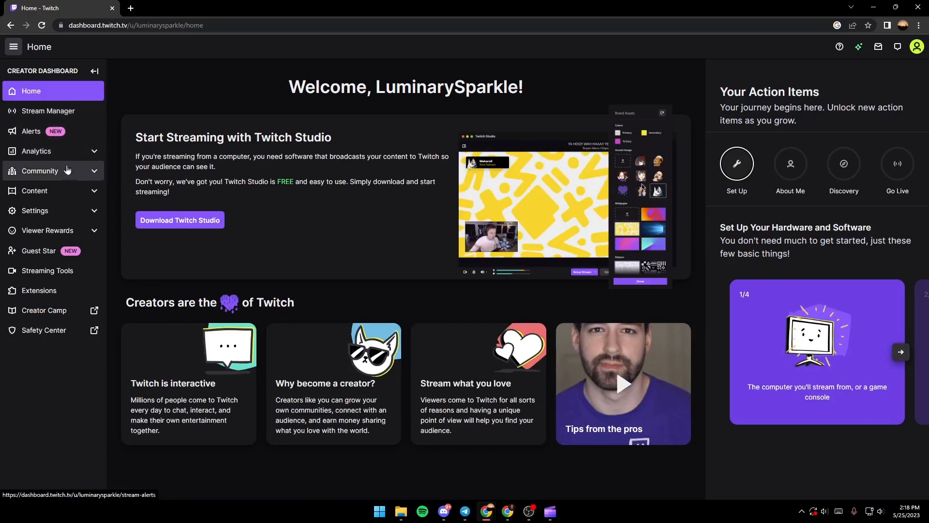
Navigate to Settings > Channel and switch to the Brand page
left_click(94, 210)
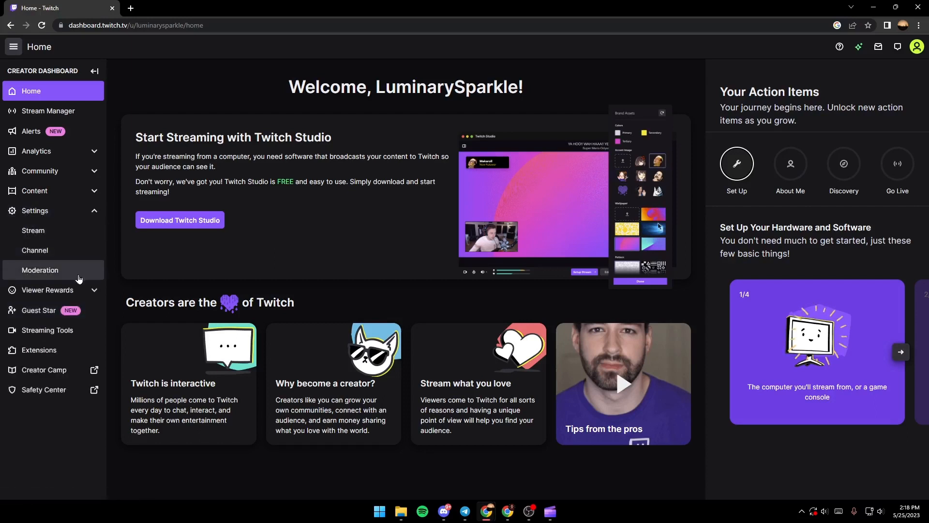
left_click(50, 252)
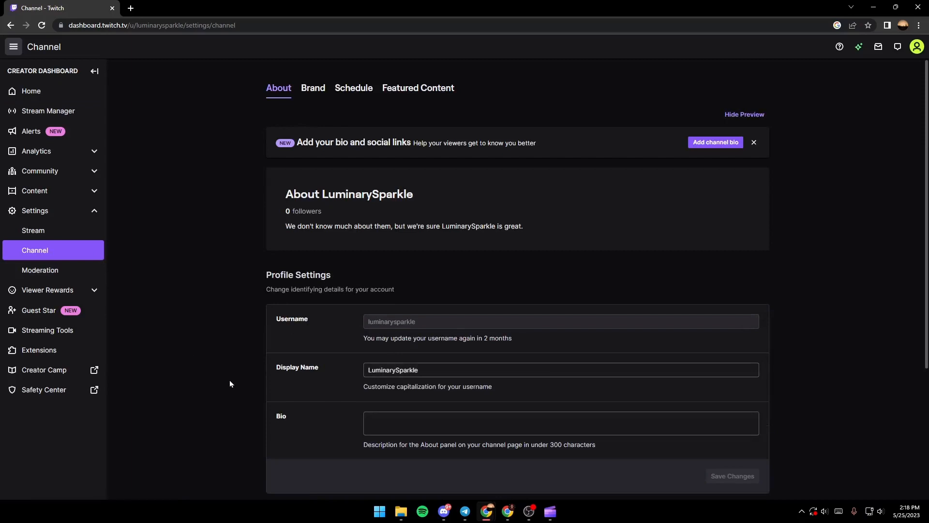
left_click(313, 89)
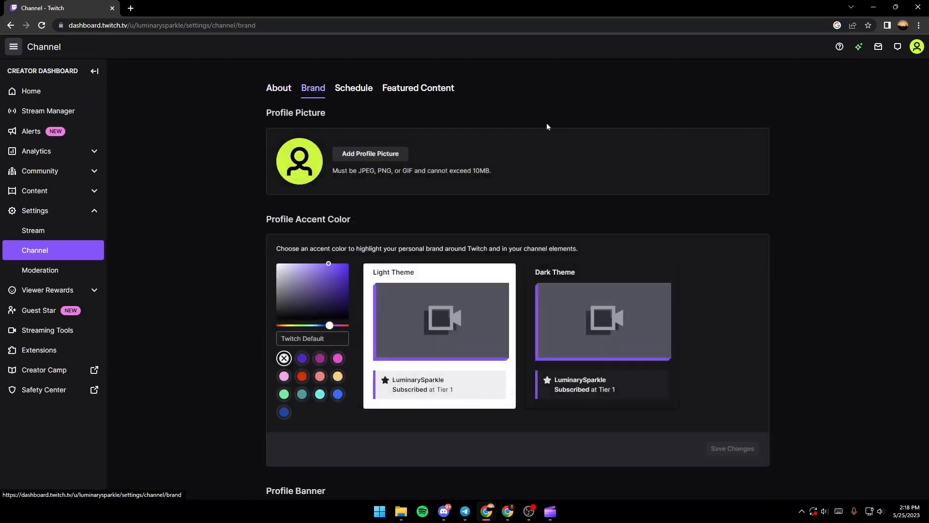
scroll(861, 141, "down", 3)
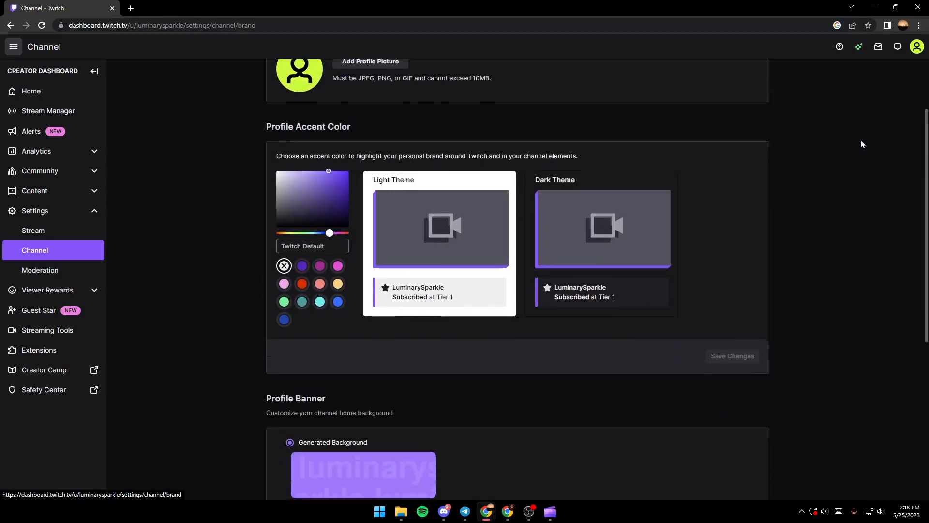
scroll(861, 140, "down", 3)
scroll(849, 144, "down", 2)
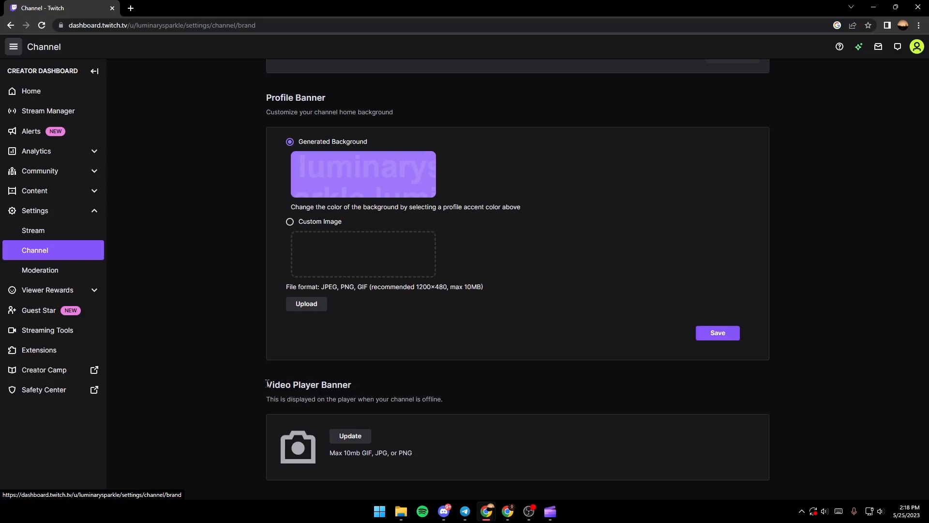
Start updating the Video Player Banner and choose to upload a photo
left_click_drag(266, 382, 443, 401)
left_click(368, 396)
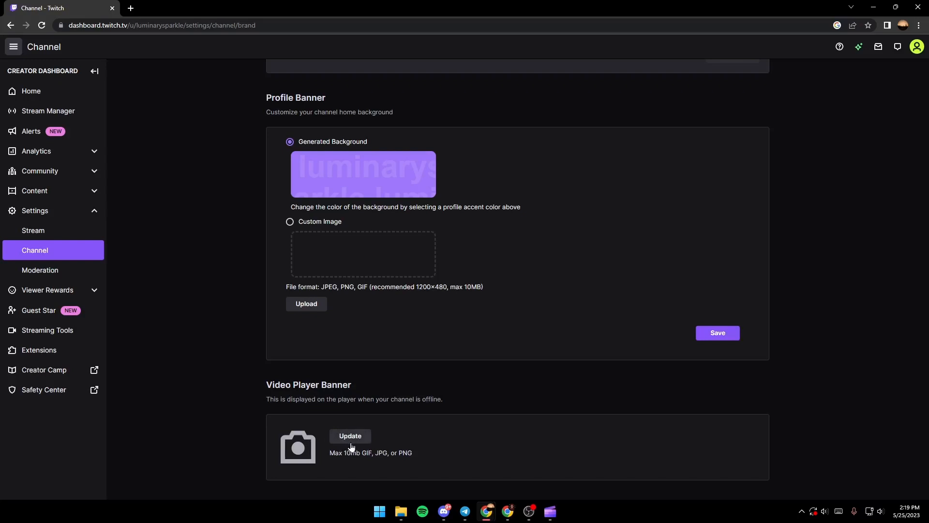
left_click(352, 442)
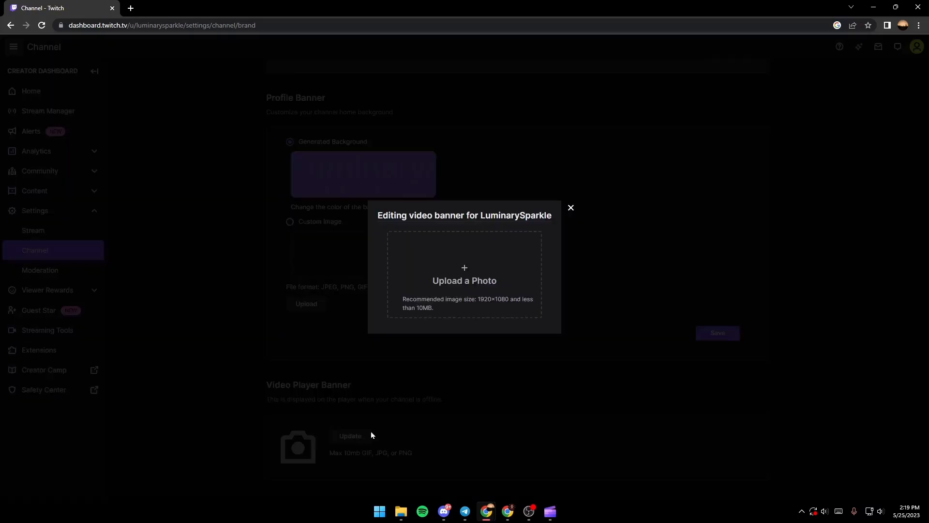
left_click(464, 279)
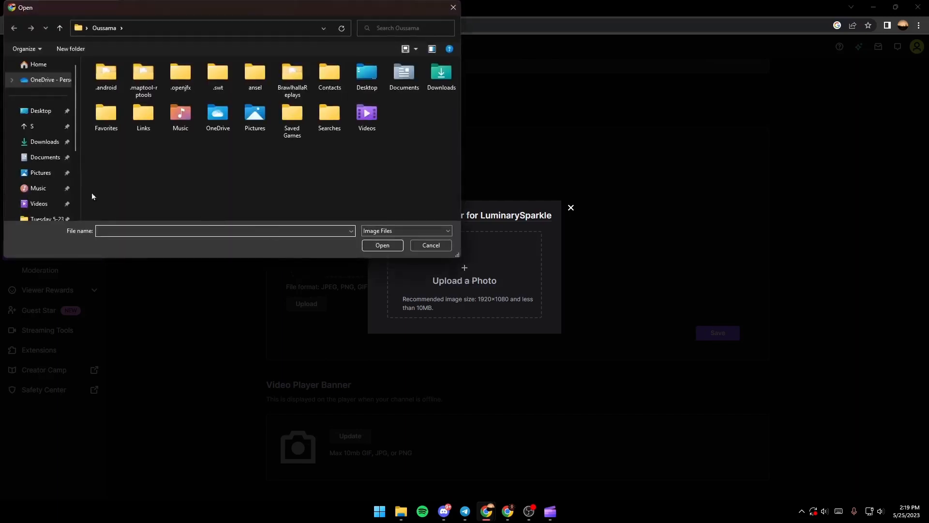
Upload the 34921 image from Pictures > Saved Pictures as the banner
left_click(41, 172)
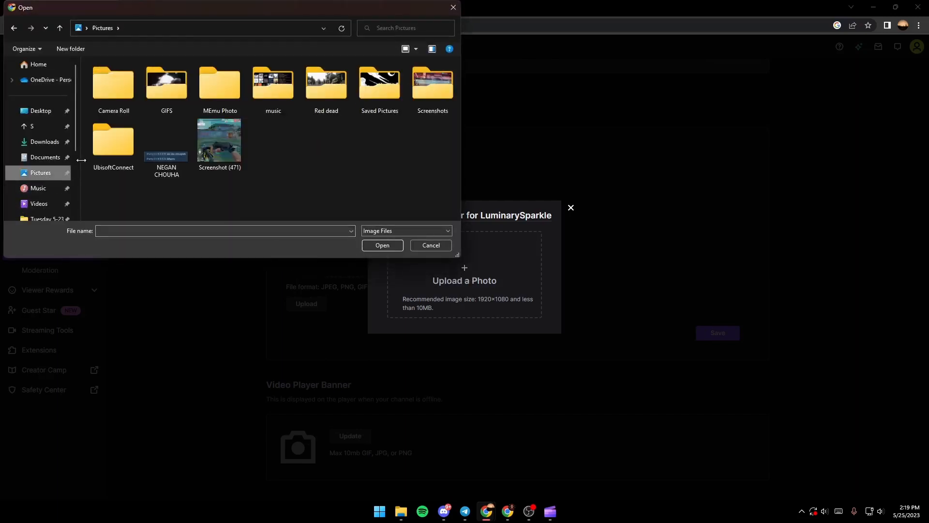
double_click(380, 87)
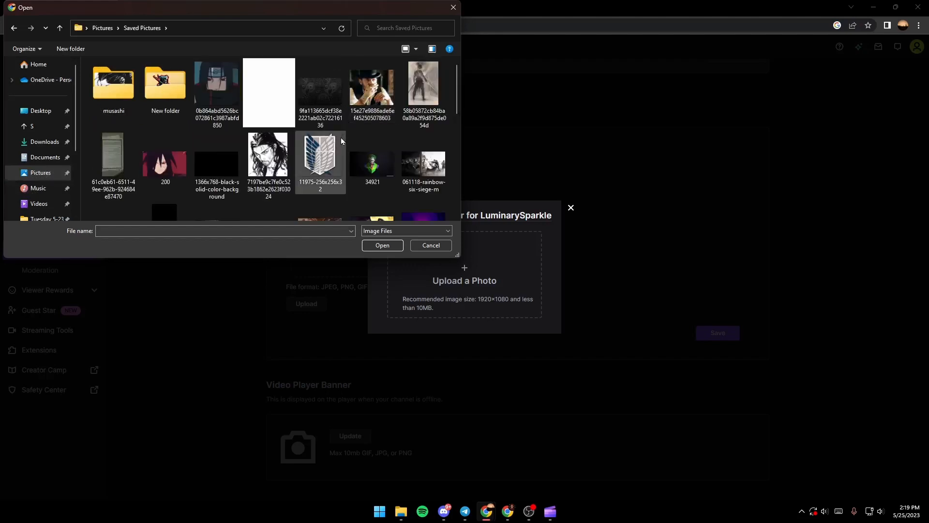
left_click(370, 167)
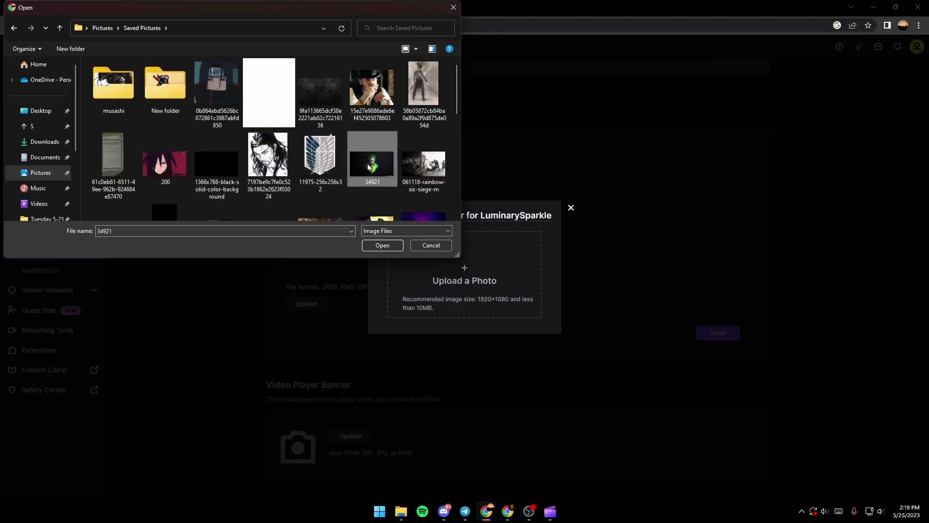
left_click(378, 246)
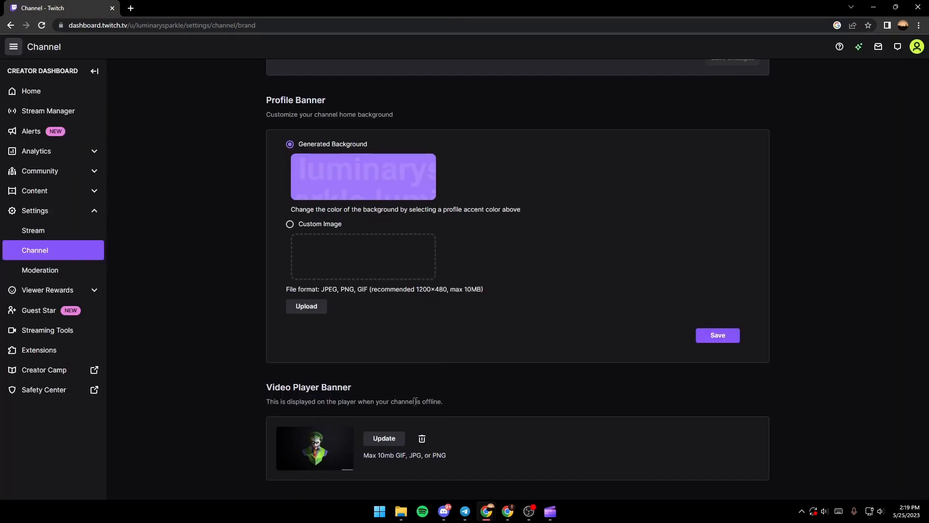
scroll(799, 384, "up", 1)
scroll(670, 394, "down", 1)
scroll(761, 376, "up", 3)
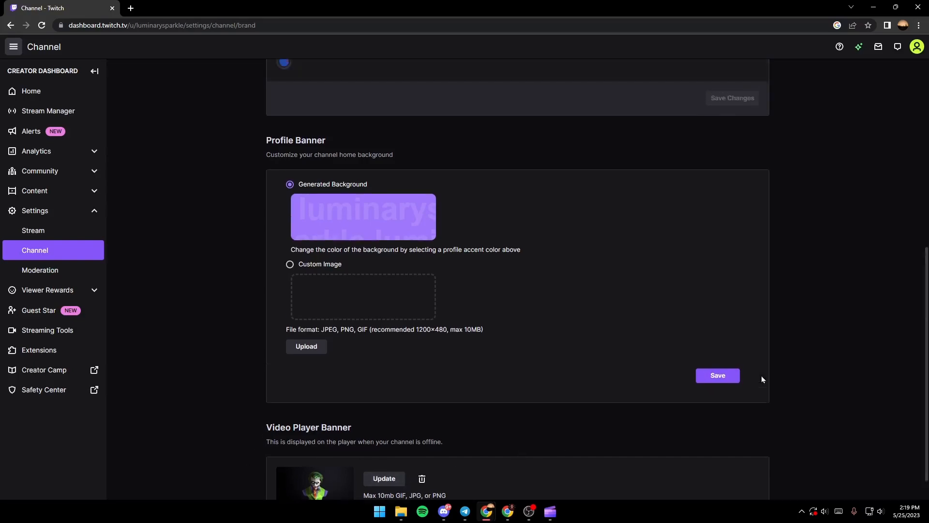
scroll(762, 381, "up", 5)
scroll(762, 381, "up", 3)
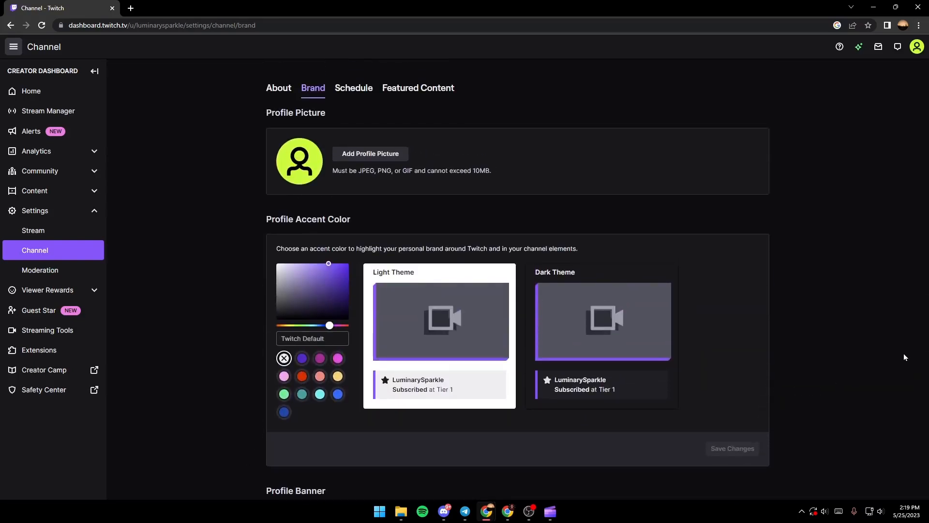